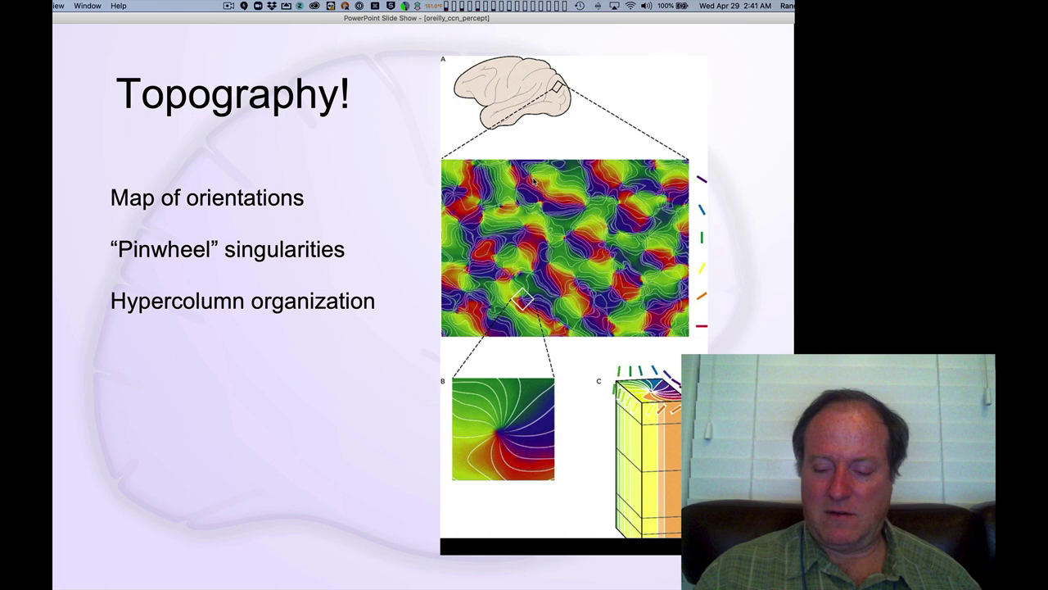
Advance the slide show past What is Common? to the Self-Organized Topography slide.
{"action": "key", "text": "Right"}
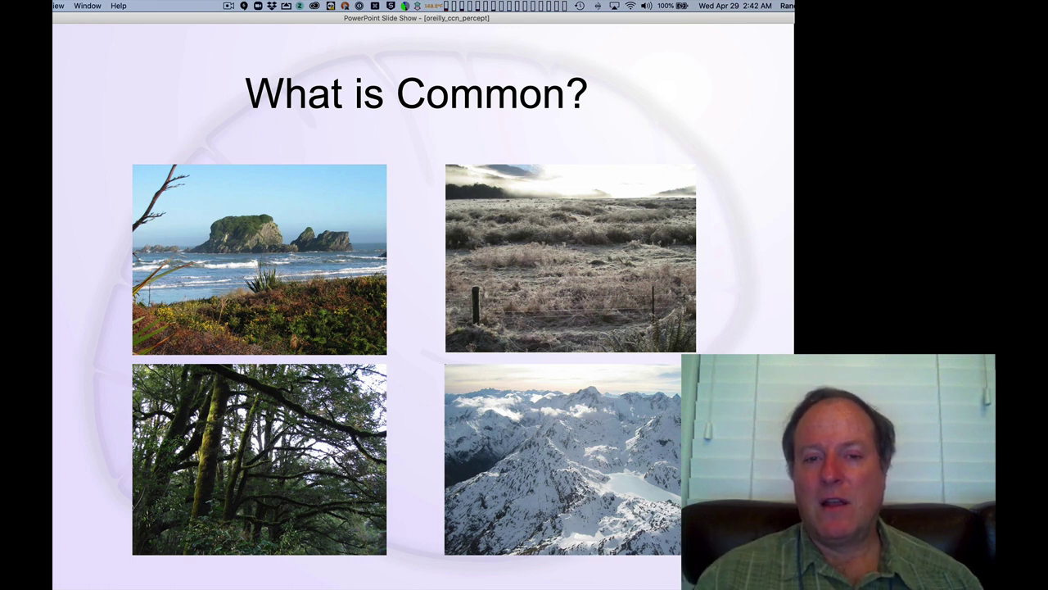
{"action": "left_click", "coordinate": [492, 238]}
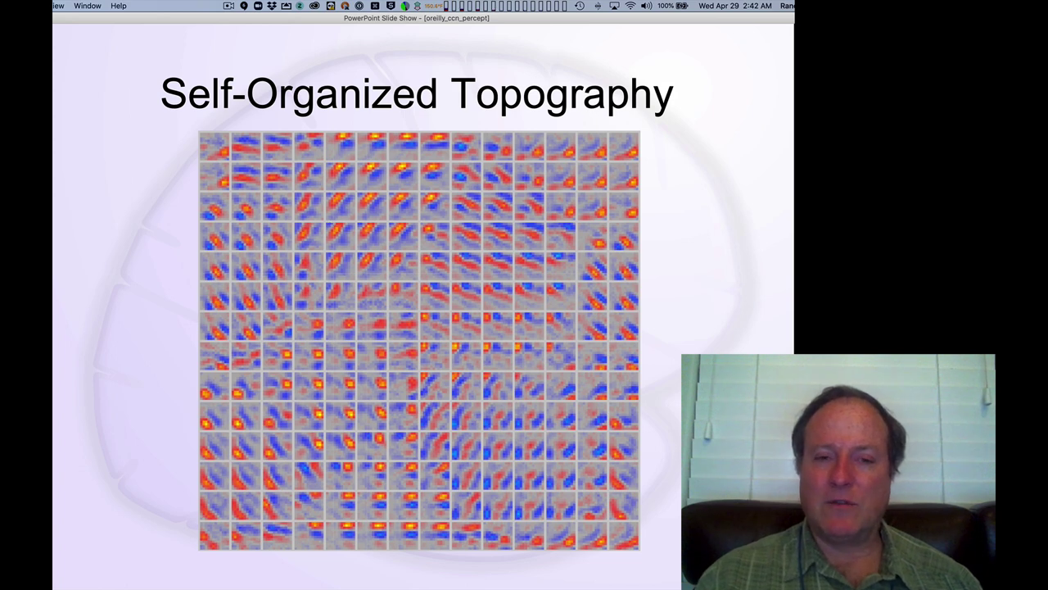
Page back to the Topography! slide, then forward again to Self-Organized Topography.
{"action": "key", "text": "Right"}
{"action": "key", "text": "Right"}
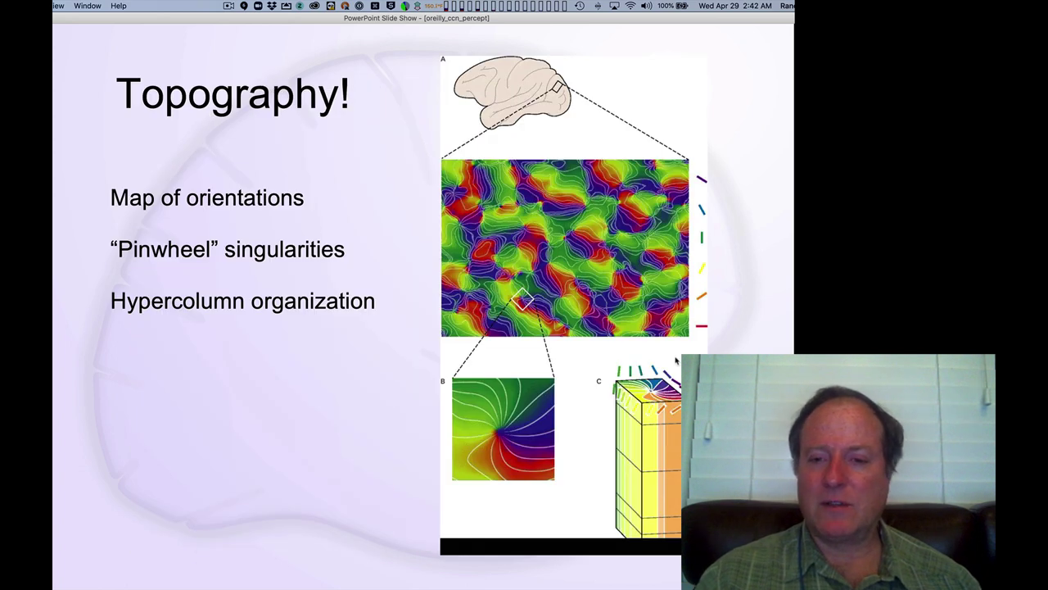
{"action": "key", "text": "Left"}
{"action": "key", "text": "Left"}
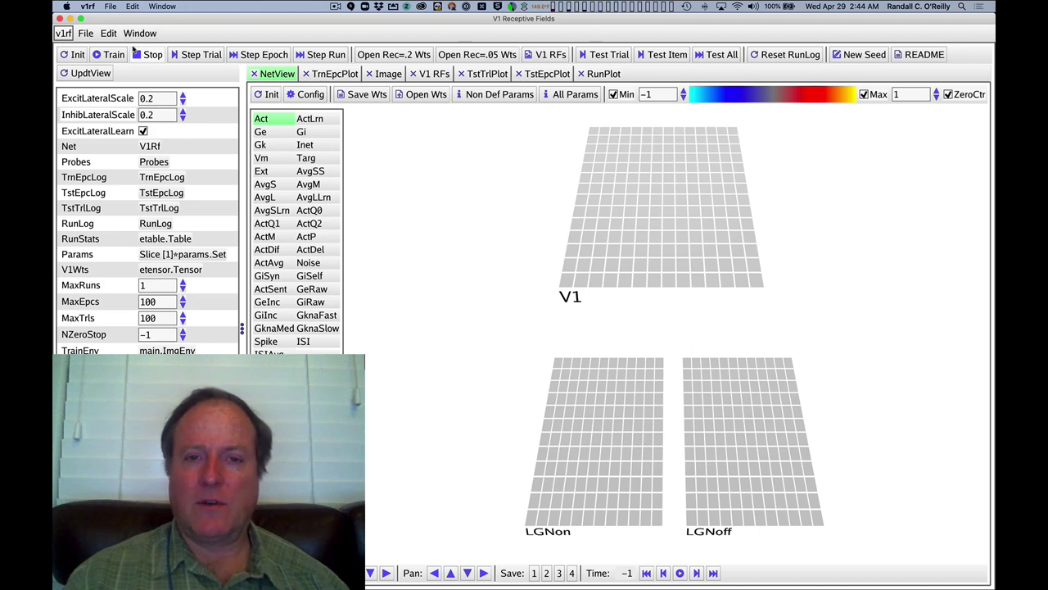
Initialize the network and run trial 0 on v1rf_img3.jpg, checking LGN unit values.
{"action": "left_click", "coordinate": [65, 55]}
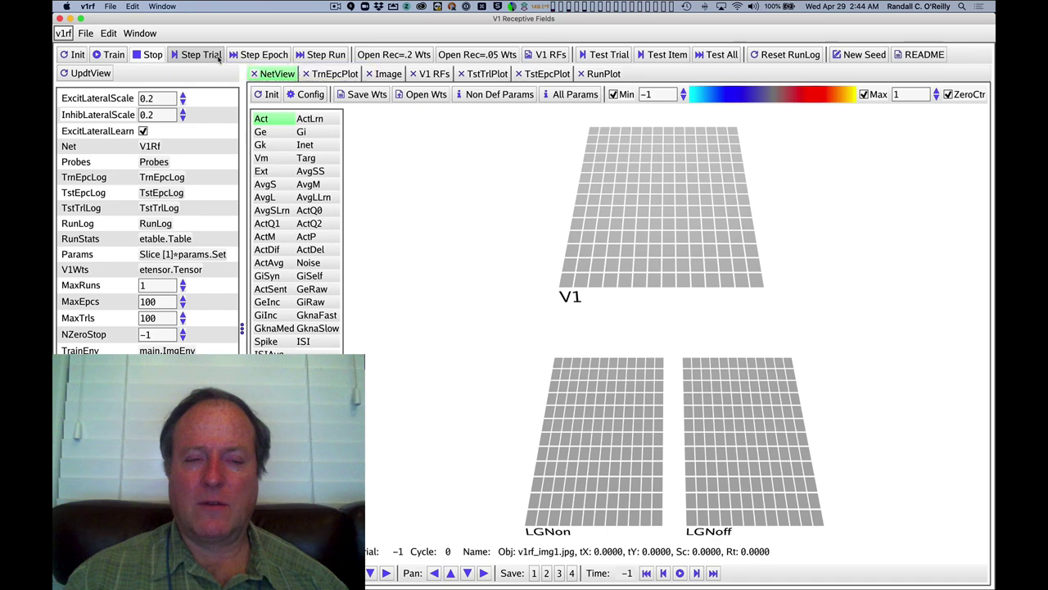
{"action": "left_click", "coordinate": [218, 55]}
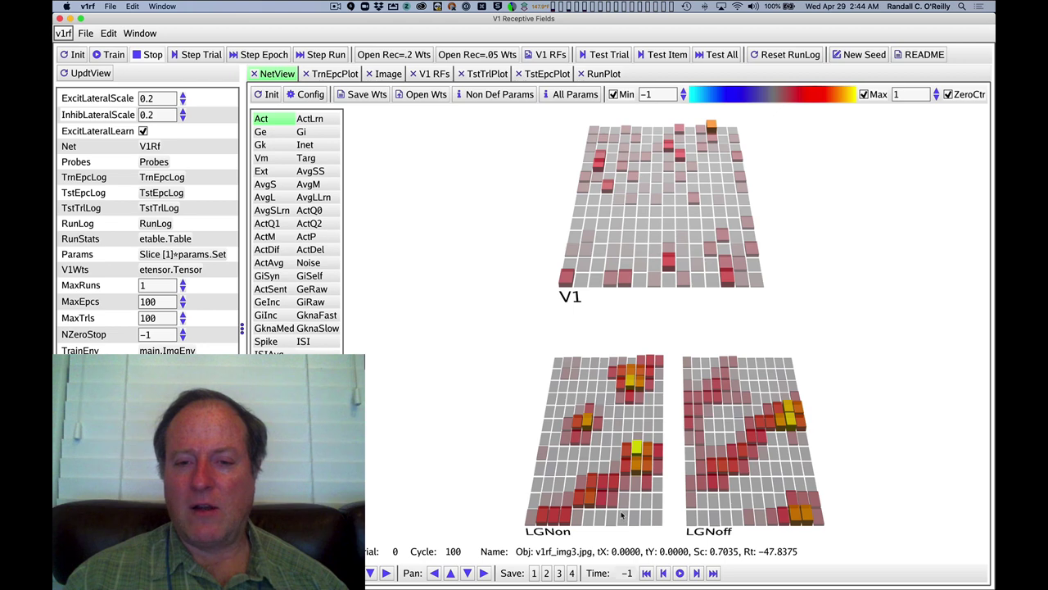
{"action": "mouse_move", "coordinate": [622, 512]}
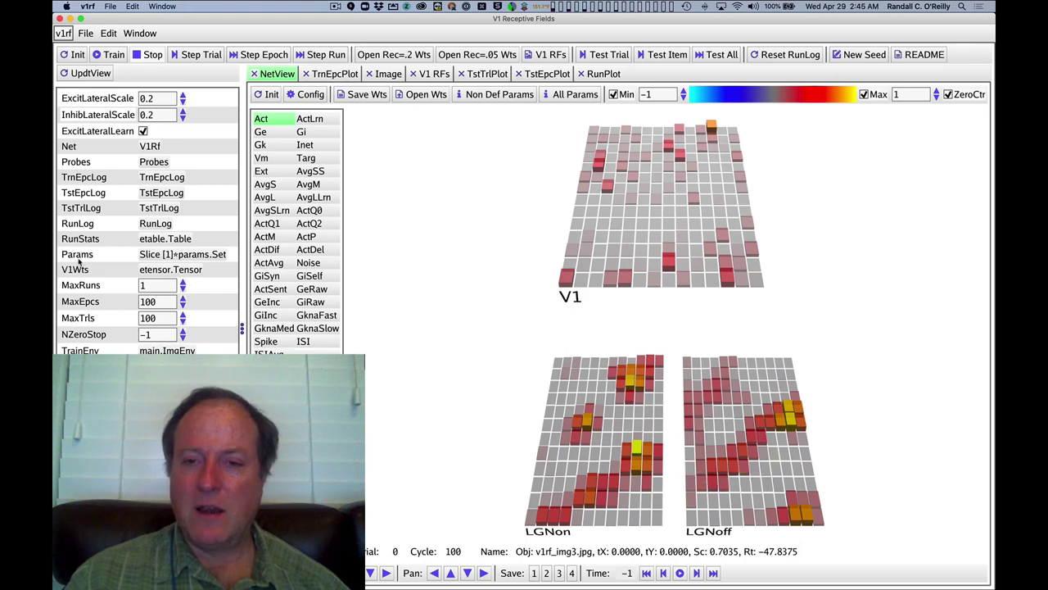
Step through six training trials until trial 6 shows v1rf_img4.jpg.
{"action": "left_click", "coordinate": [206, 57]}
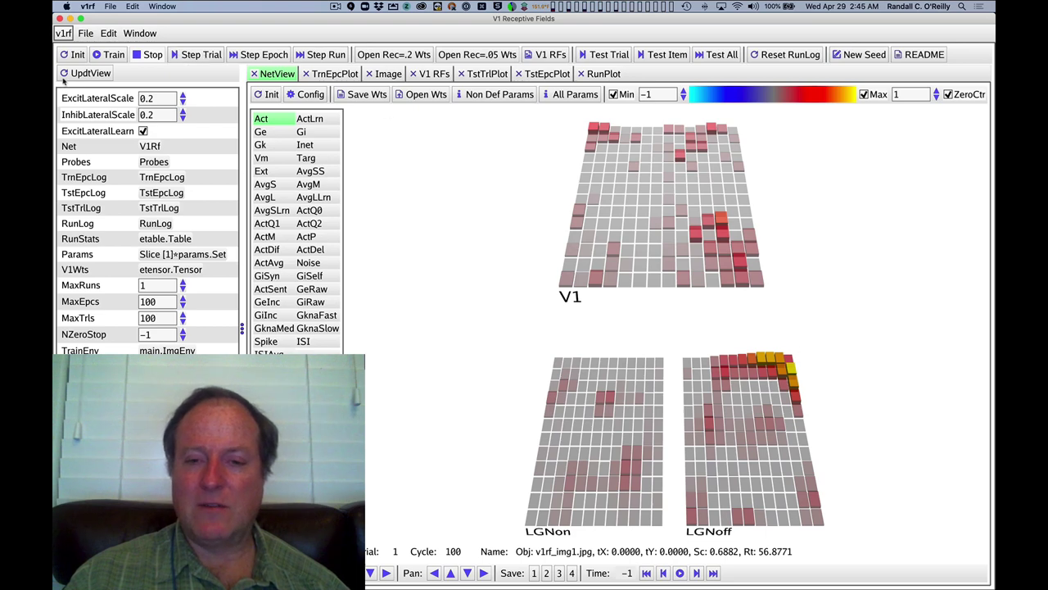
{"action": "left_click", "coordinate": [220, 53]}
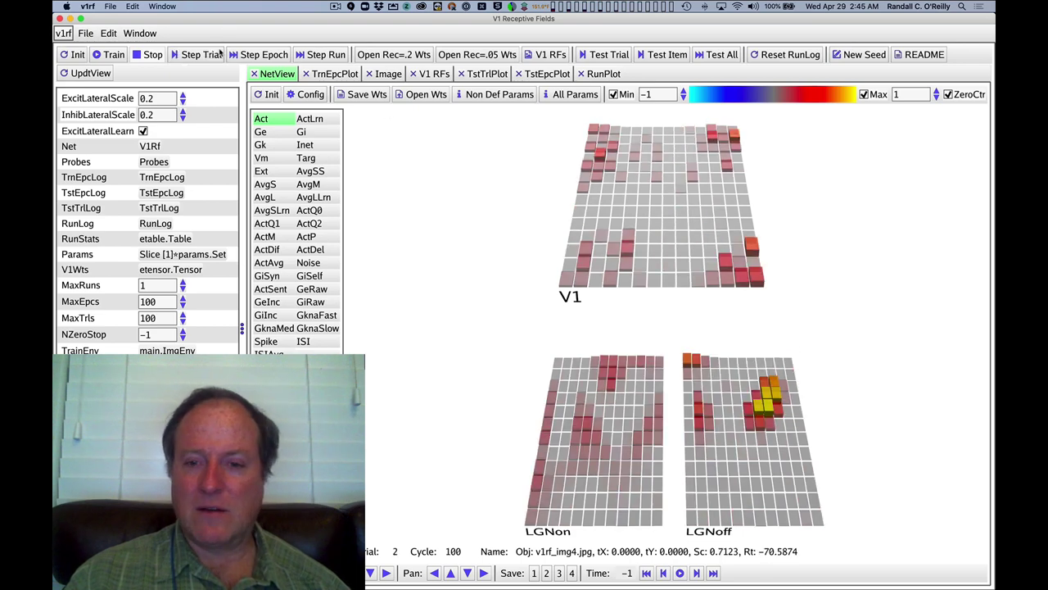
{"action": "left_click", "coordinate": [219, 53]}
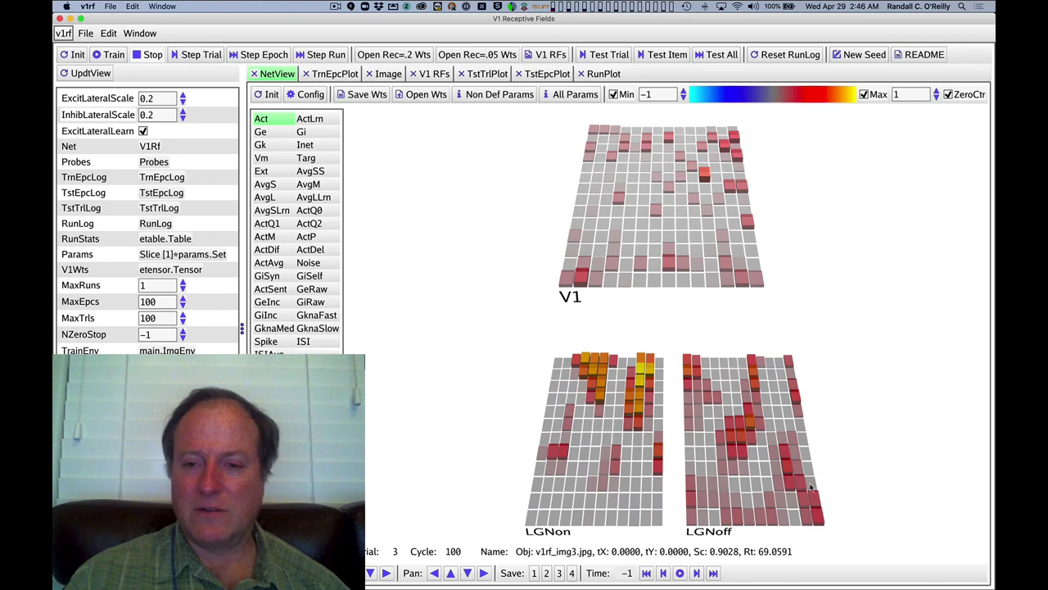
{"action": "left_click", "coordinate": [199, 56]}
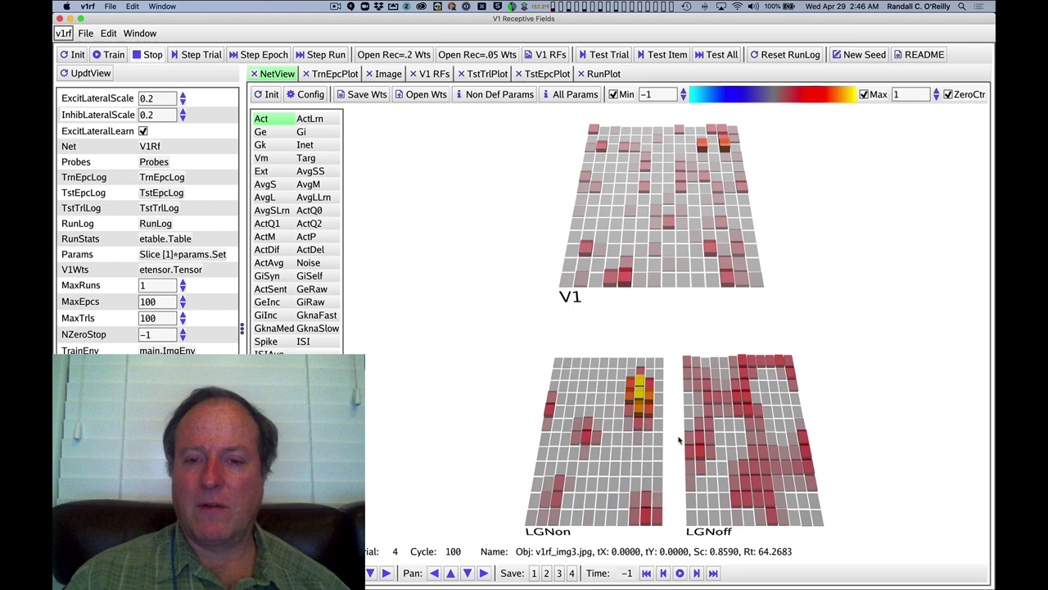
{"action": "left_click", "coordinate": [218, 55]}
{"action": "left_click", "coordinate": [218, 55]}
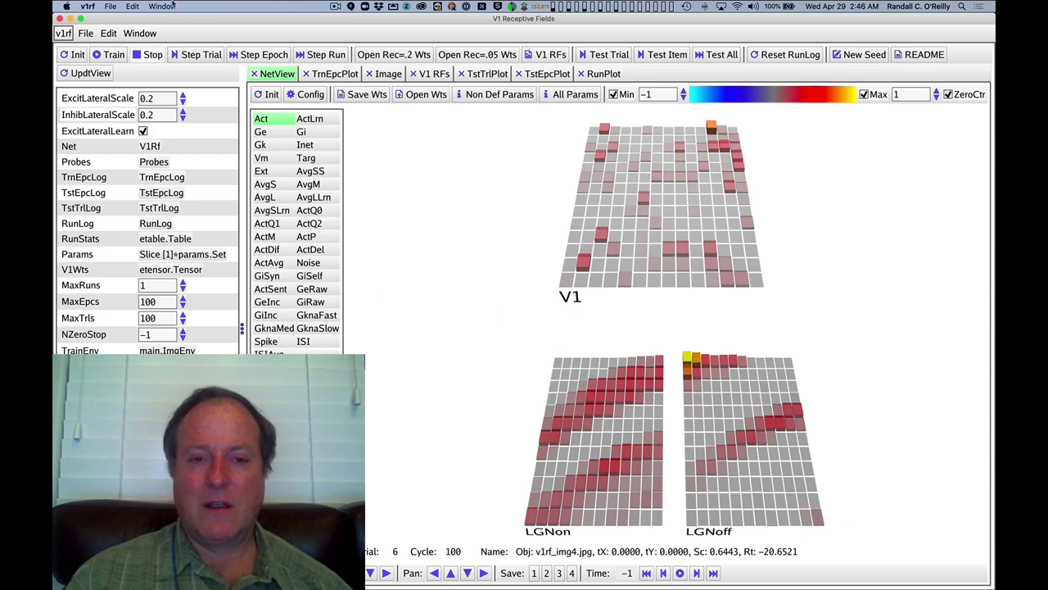
View the input image, start continuous training, and return to the 3-D network view.
{"action": "left_click", "coordinate": [390, 73]}
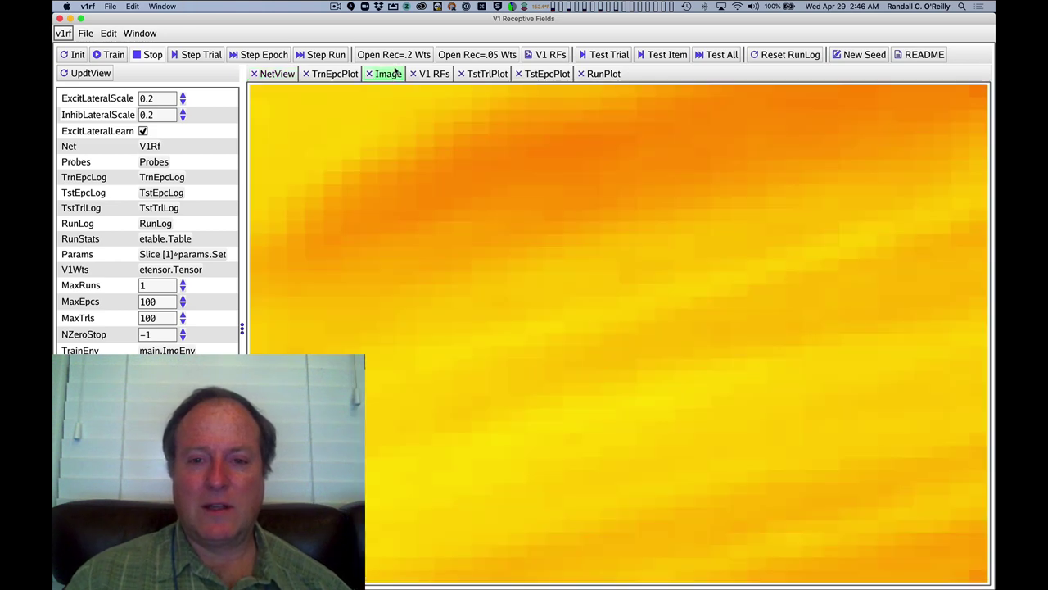
{"action": "left_click", "coordinate": [115, 54]}
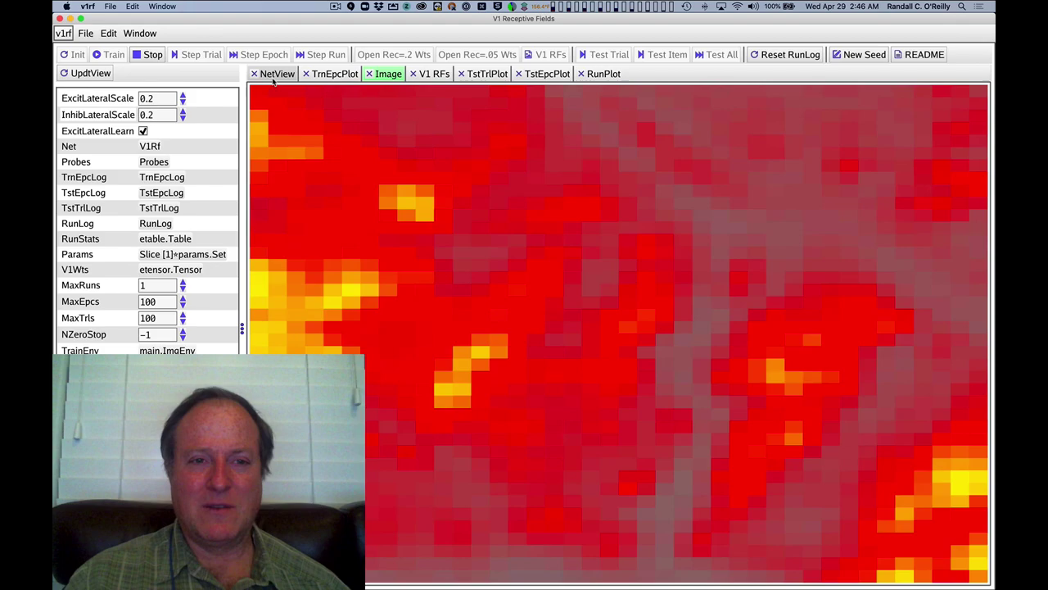
{"action": "left_click", "coordinate": [277, 73]}
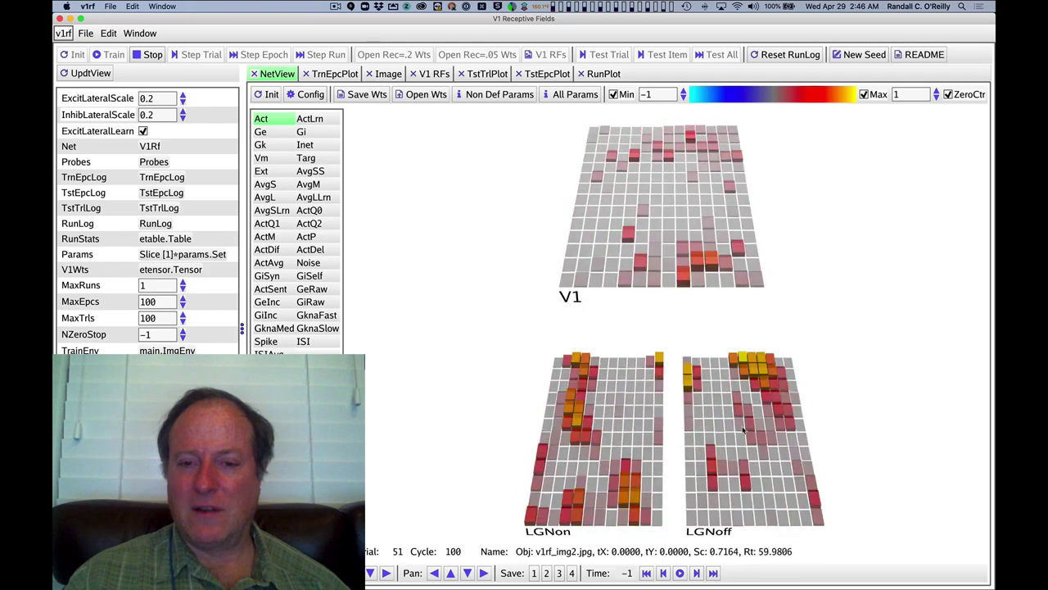
Stop training at trial 95 and display Ge, then Act, then weight values on the layers.
{"action": "left_click", "coordinate": [150, 56]}
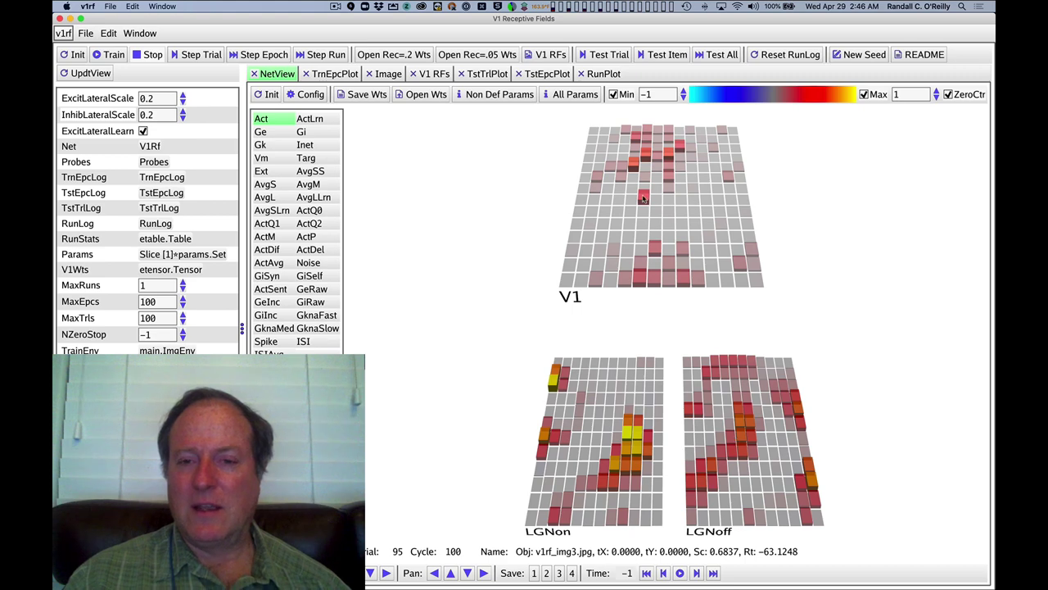
{"action": "left_click", "coordinate": [269, 134]}
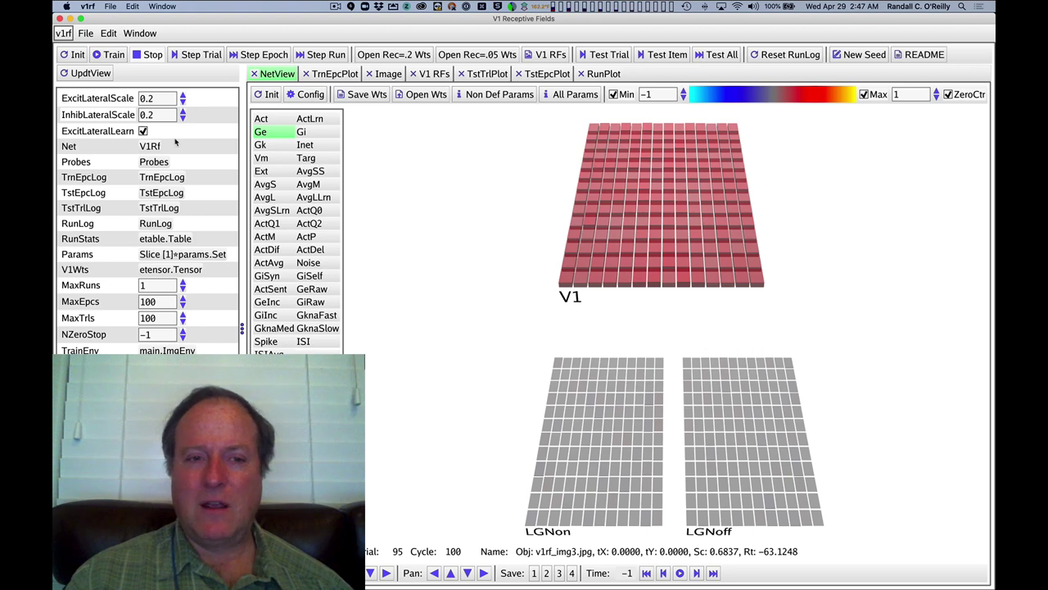
{"action": "left_click", "coordinate": [285, 119]}
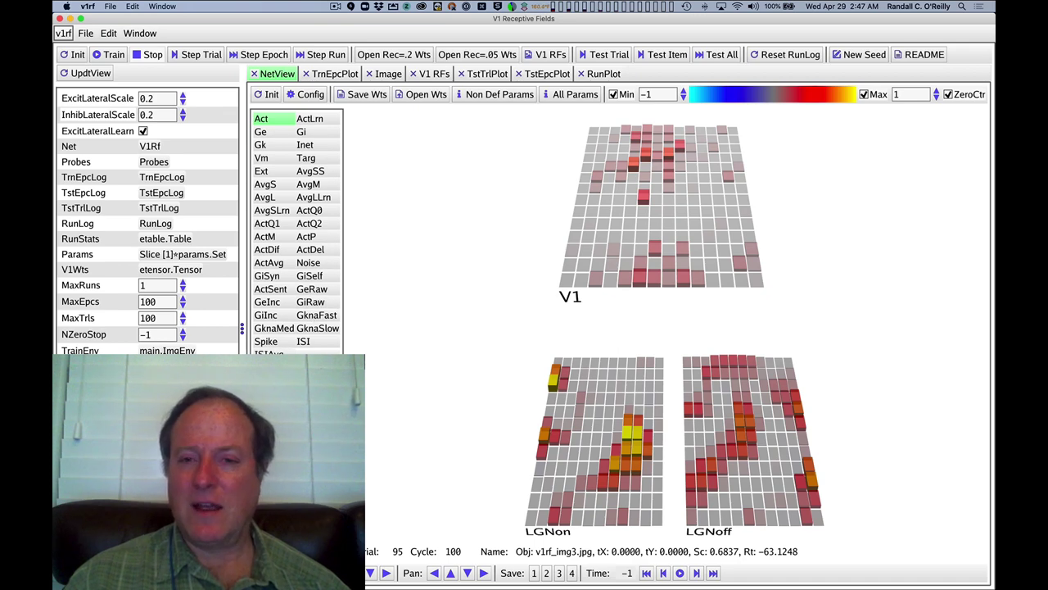
{"action": "left_click", "coordinate": [302, 350]}
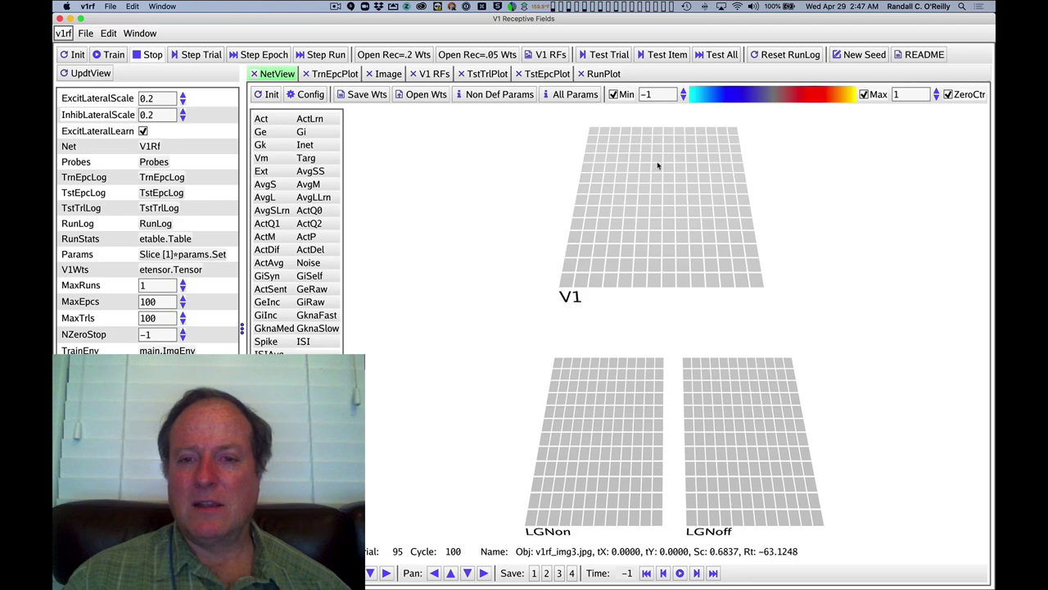
Inspect incoming weights of several V1 units, including [8,4], then redisplay Act values.
{"action": "left_click", "coordinate": [645, 168]}
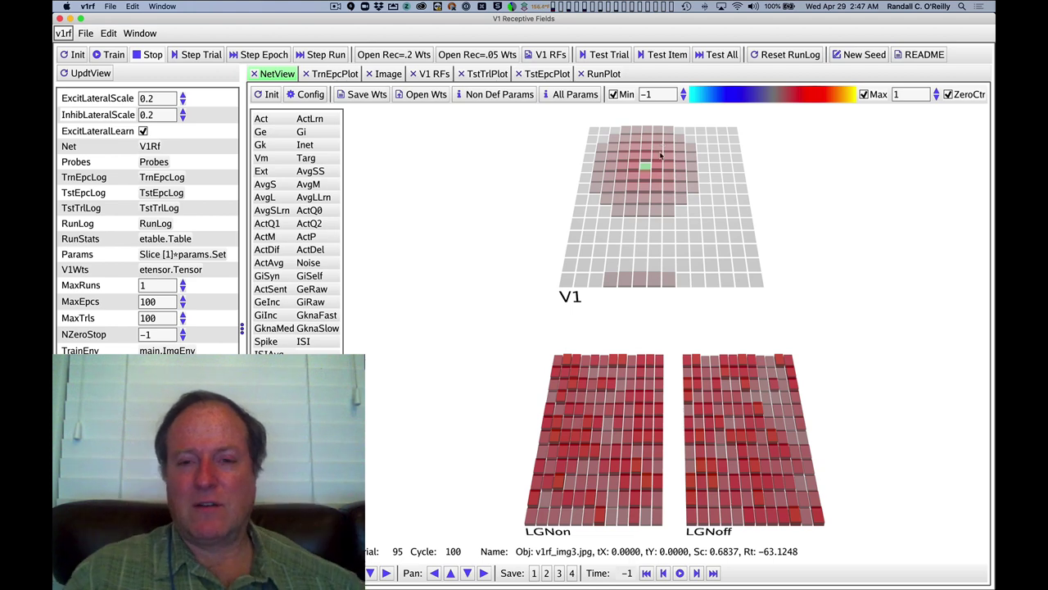
{"action": "left_click", "coordinate": [691, 221]}
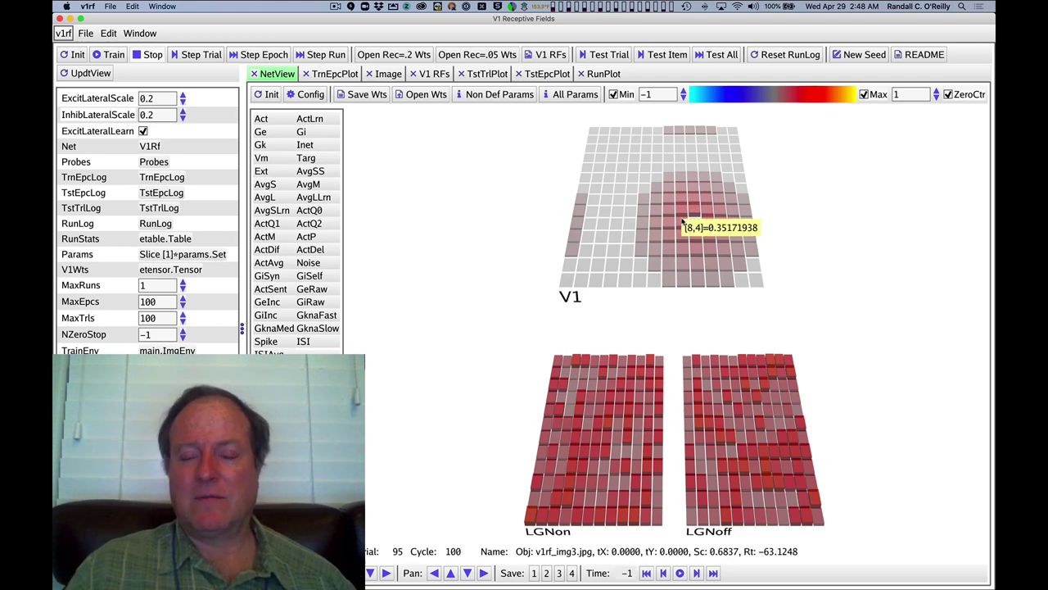
{"action": "left_click", "coordinate": [684, 223]}
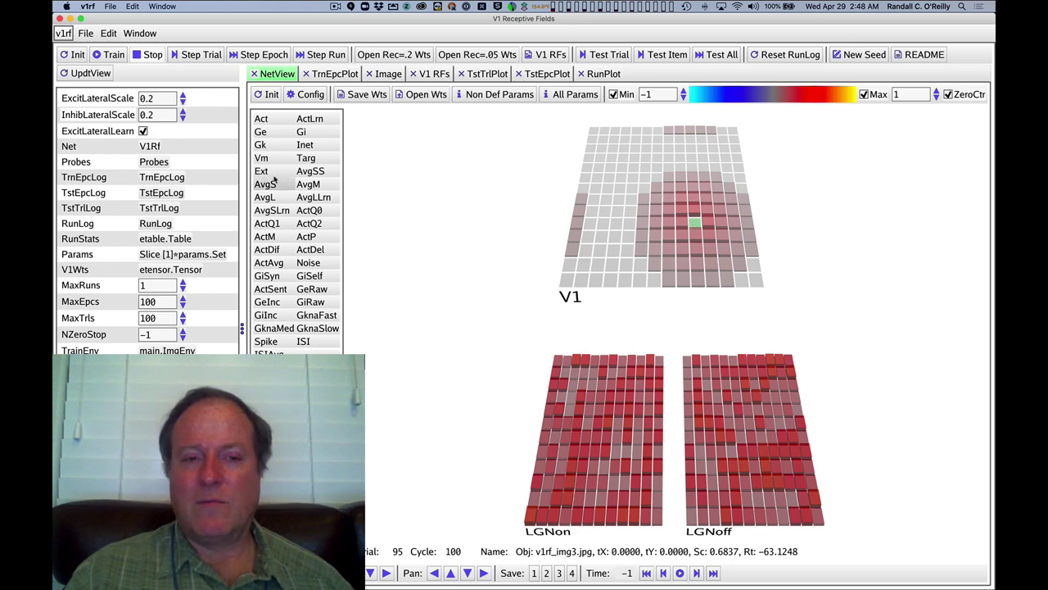
{"action": "left_click", "coordinate": [281, 122]}
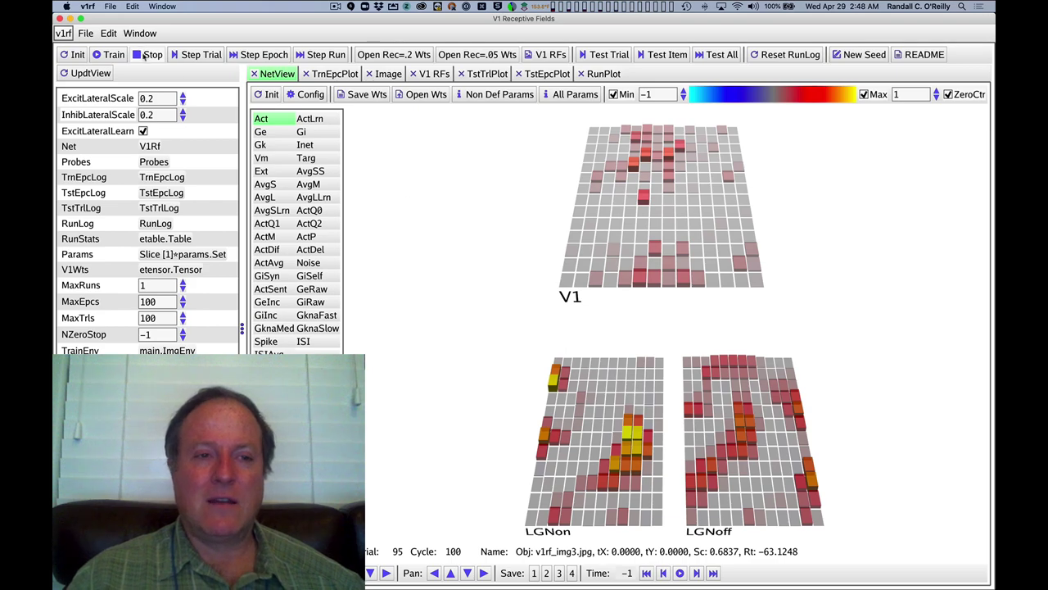
Restart training and switch to the V1 RFs grid of receptive fields.
{"action": "left_click", "coordinate": [114, 54]}
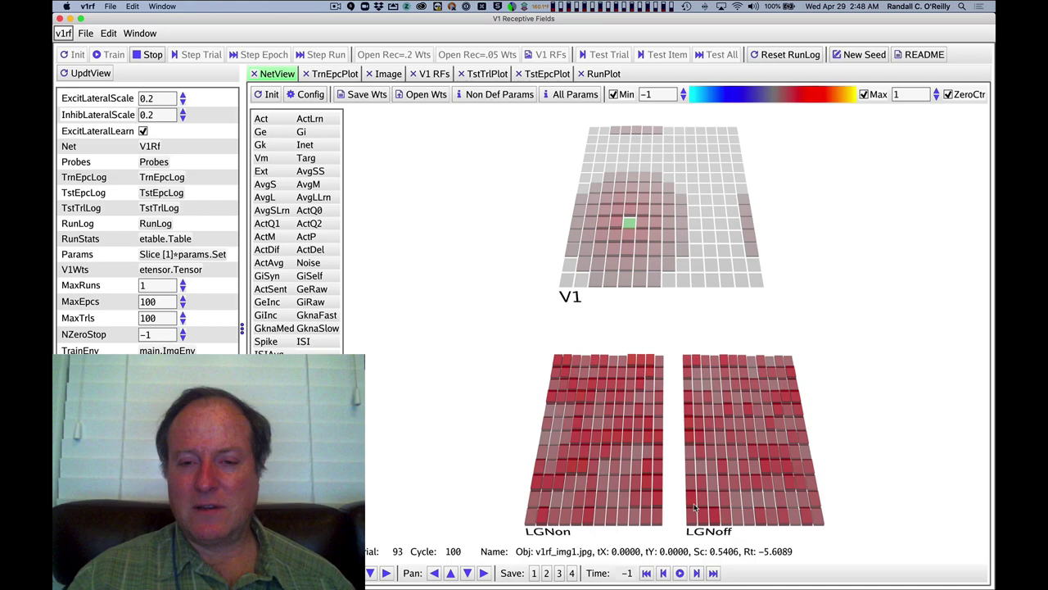
{"action": "left_click", "coordinate": [435, 75]}
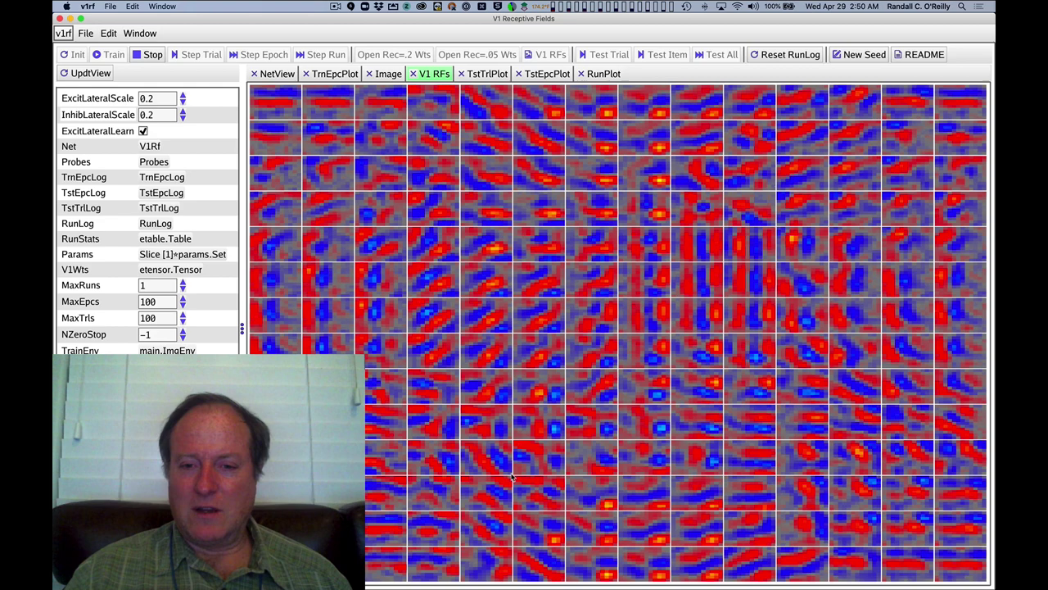
In the network view, examine weights of several trained V1 units, then show Act values again.
{"action": "left_click", "coordinate": [273, 74]}
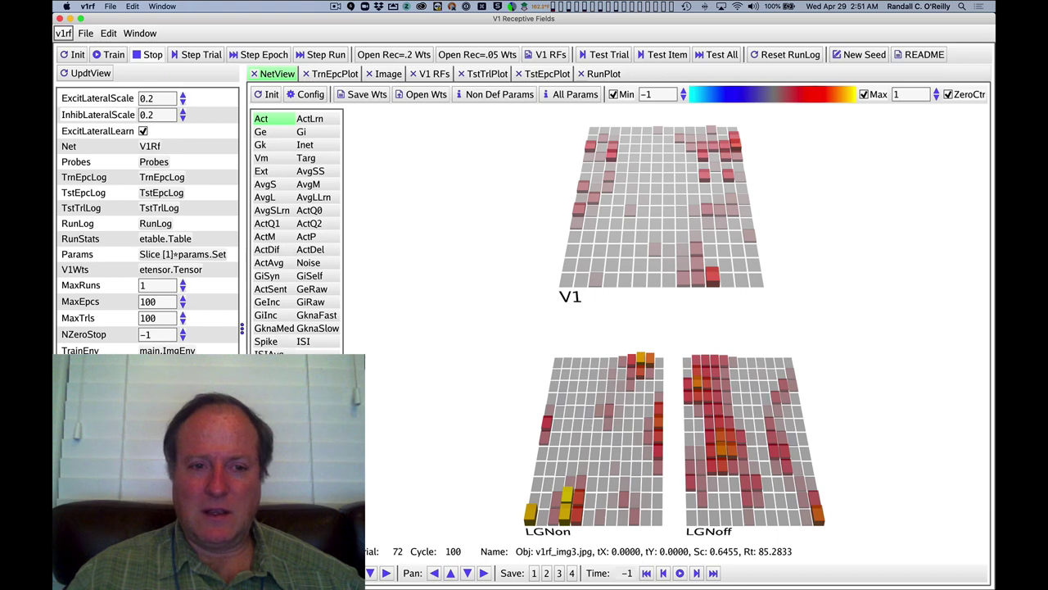
{"action": "left_click", "coordinate": [266, 393]}
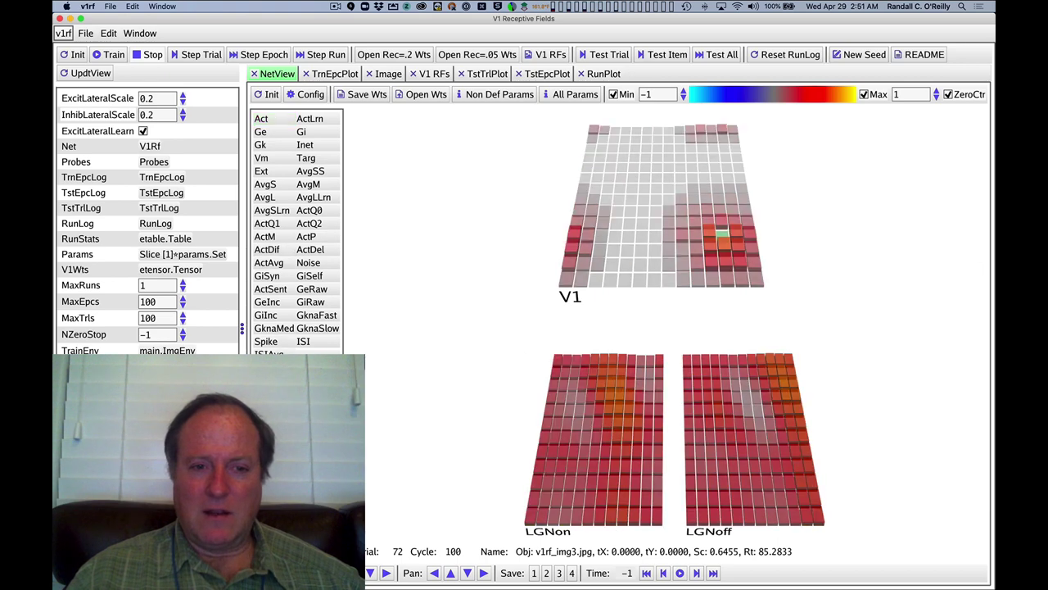
{"action": "left_click", "coordinate": [741, 195]}
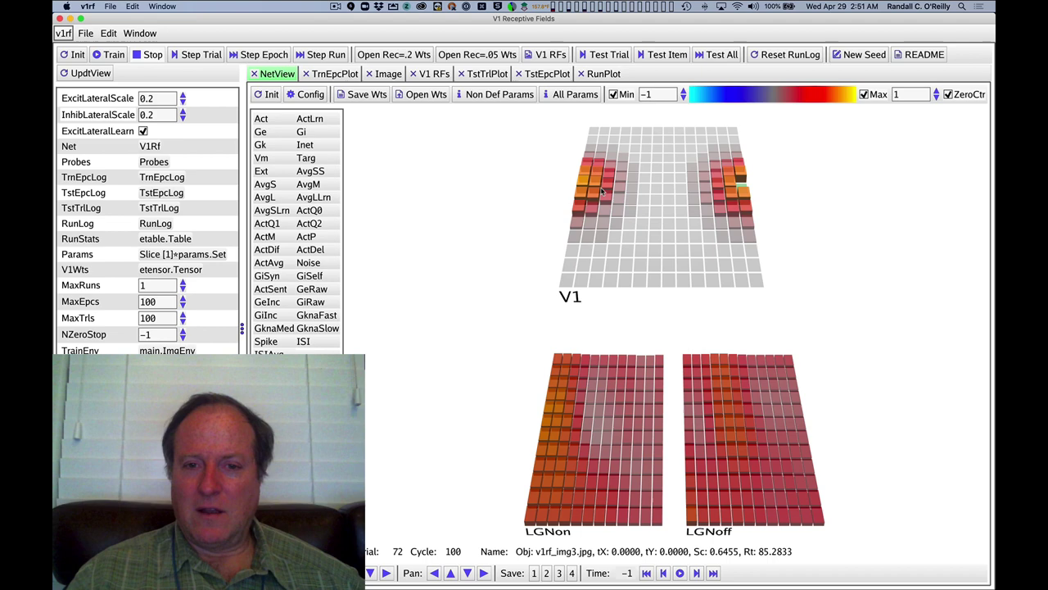
{"action": "left_click", "coordinate": [669, 279]}
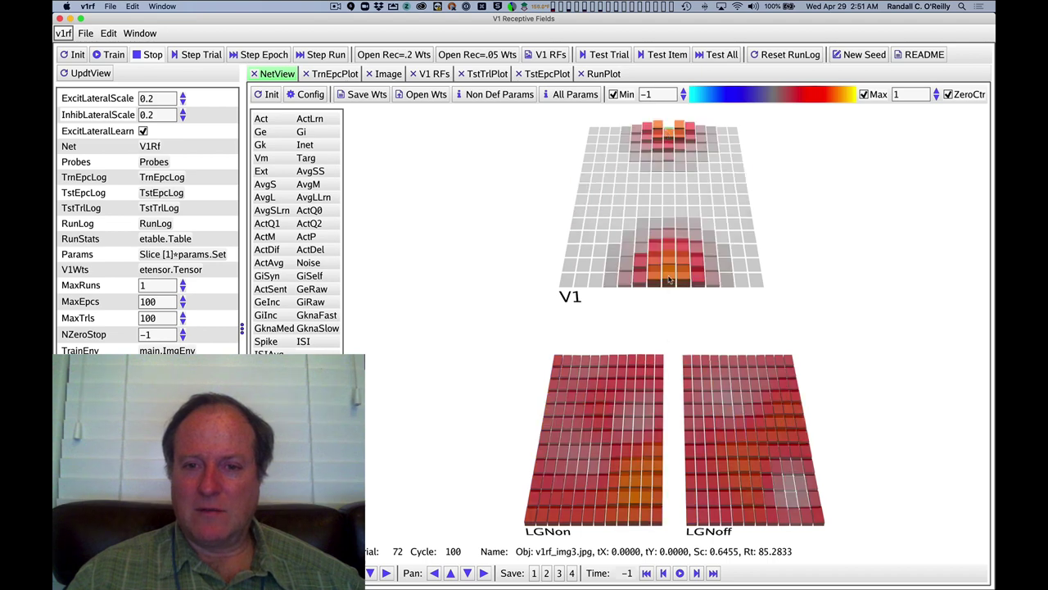
{"action": "left_click", "coordinate": [669, 278]}
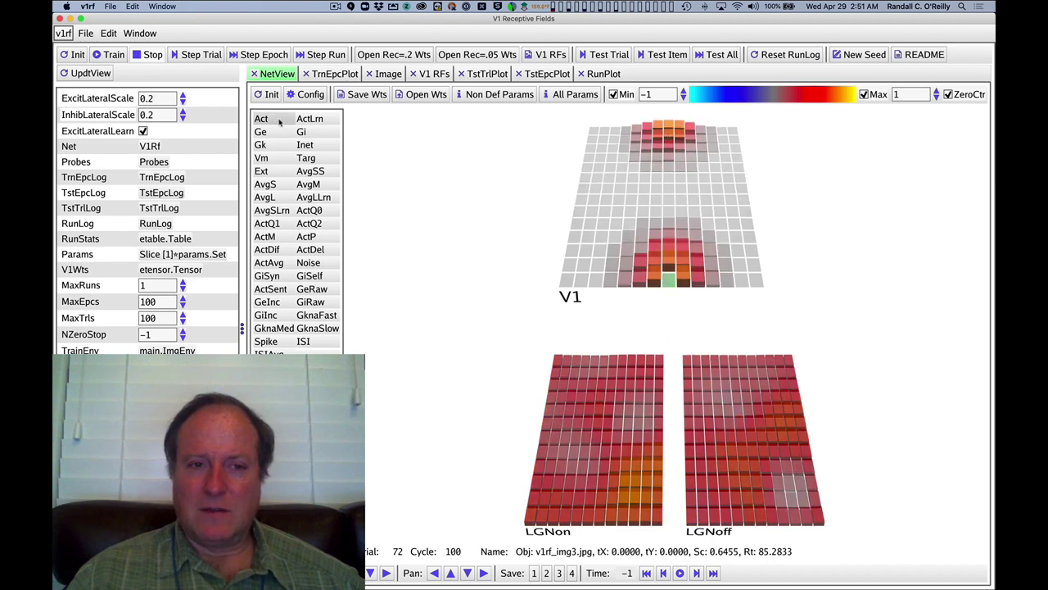
{"action": "left_click", "coordinate": [428, 74]}
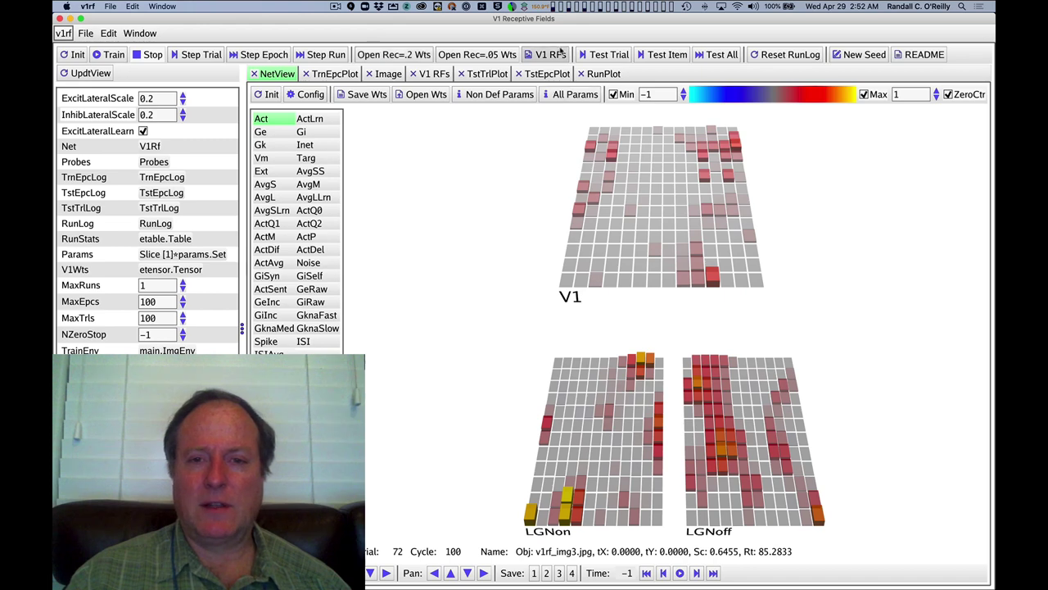
{"action": "left_click", "coordinate": [432, 73]}
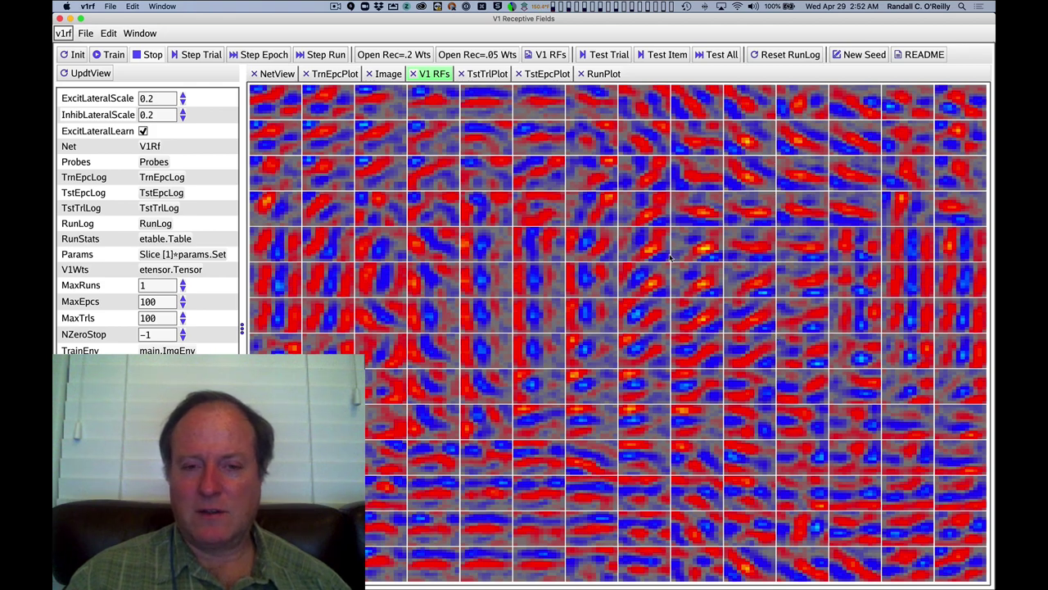
{"action": "left_click", "coordinate": [277, 74]}
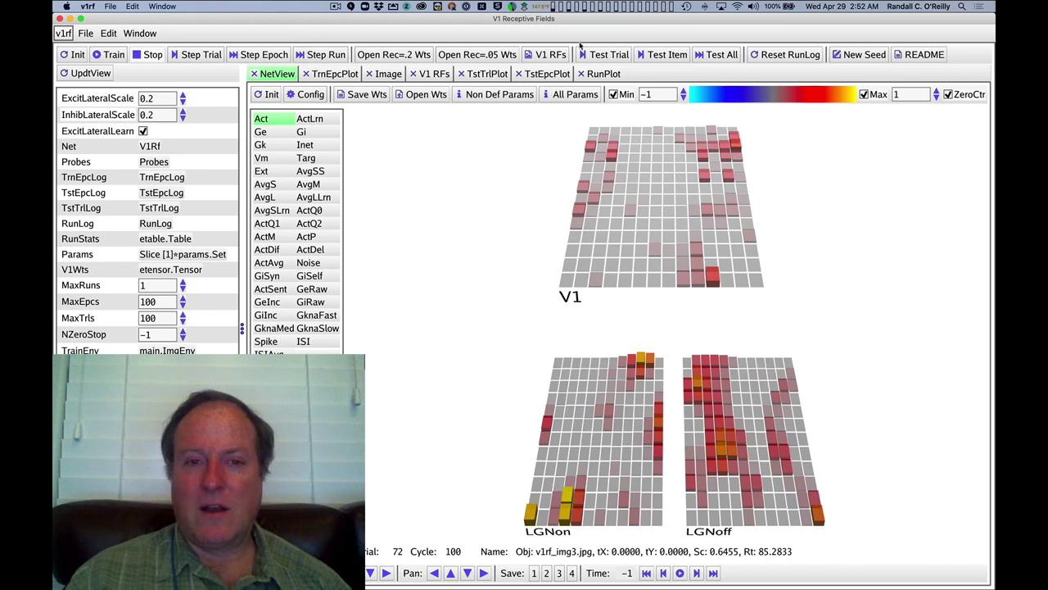
Switch to the V1 RFs tab showing the trained oriented red-and-blue receptive fields.
{"action": "left_click", "coordinate": [450, 74]}
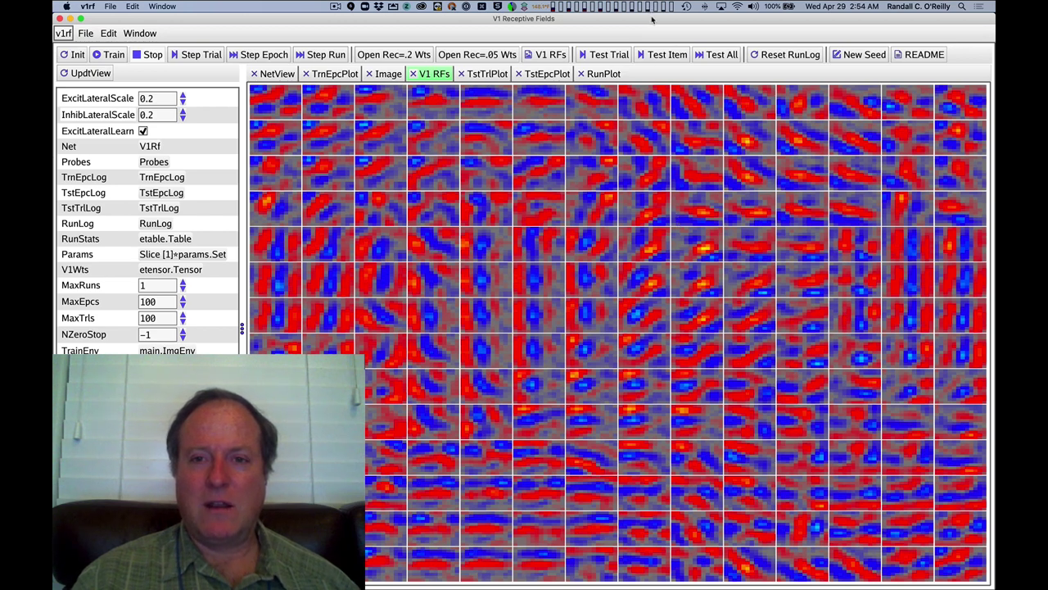
Bring PowerPoint forward and show slide 12, 'Topography!', with its orientation map and pinwheel figures.
{"action": "key", "text": "super+Tab"}
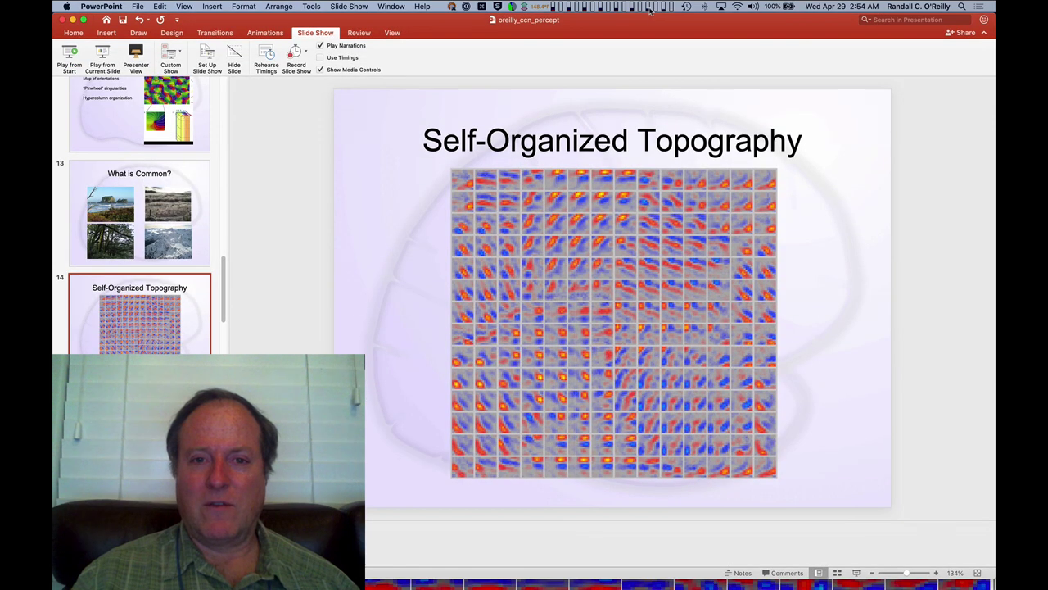
{"action": "left_click", "coordinate": [138, 151]}
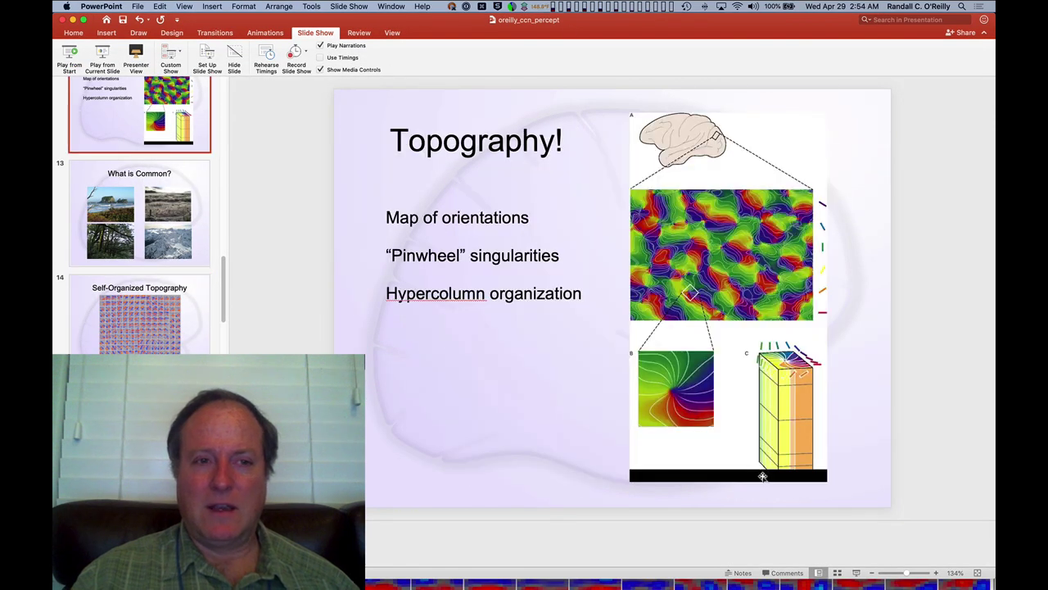